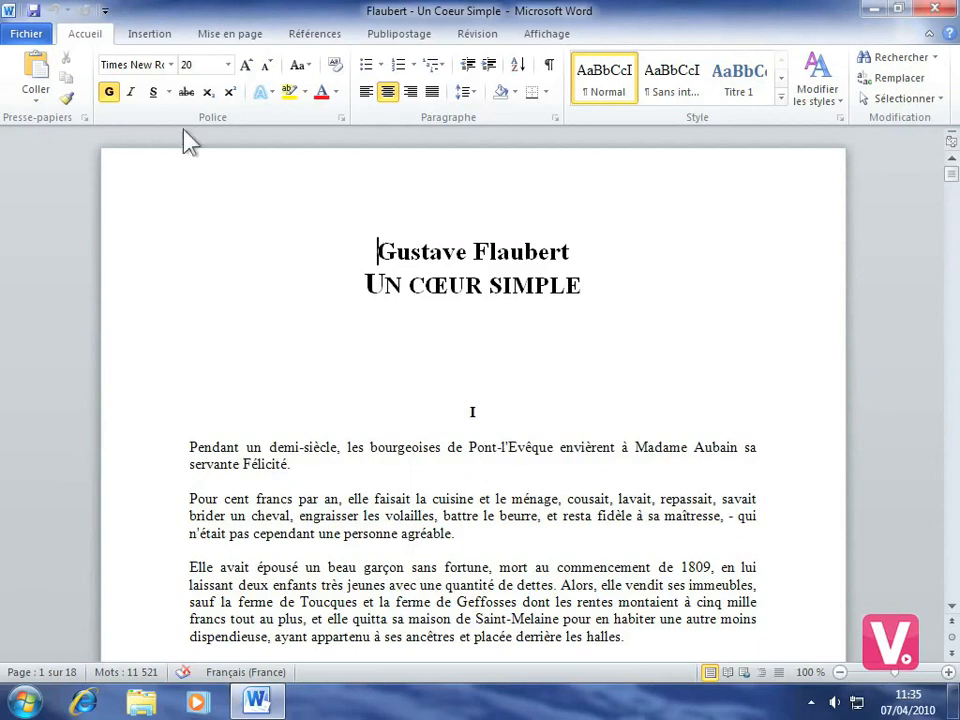
Step: Switch the ribbon to the Insertion tab
left_click(152, 38)
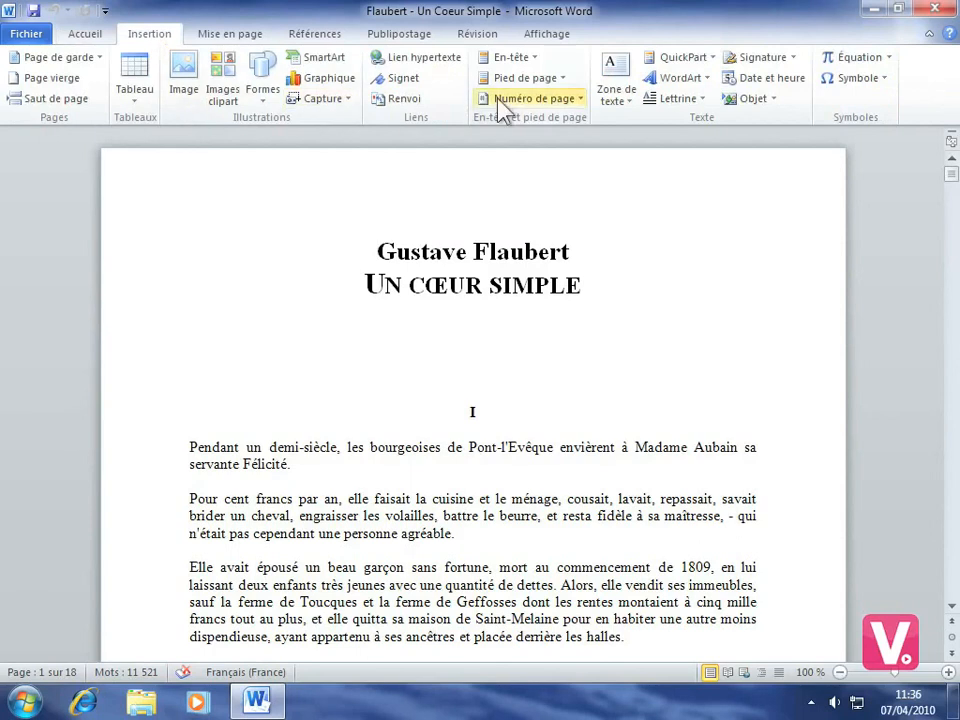
Step: Open the En-tête gallery and browse the built-in header designs
left_click(531, 61)
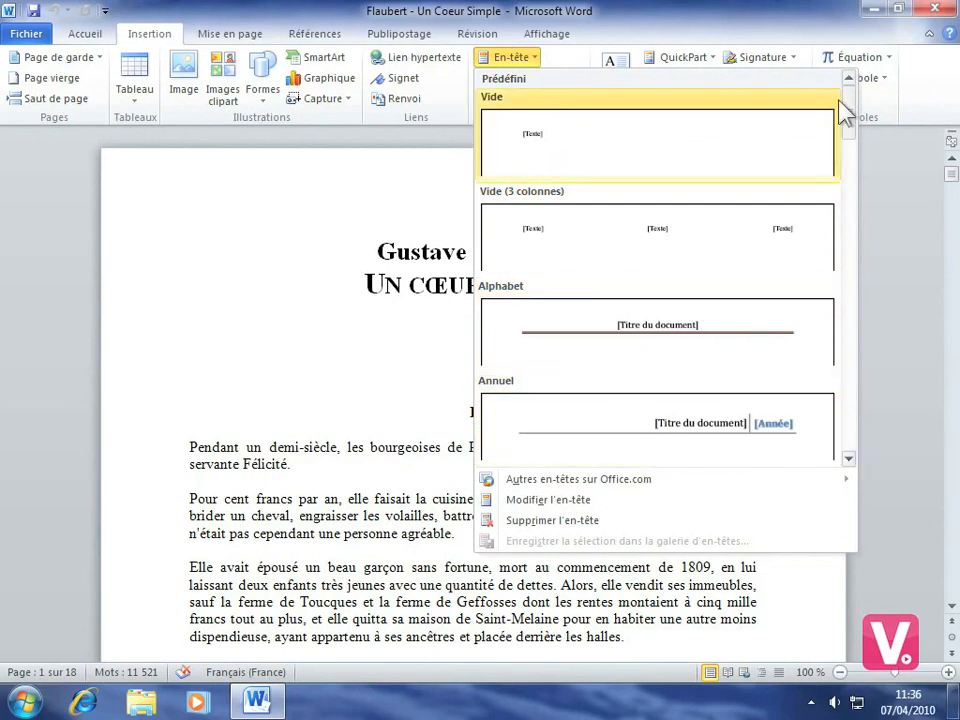
mouse_move(849, 100)
left_mouse_down()
mouse_move(840, 242)
mouse_move(852, 100)
left_mouse_up()
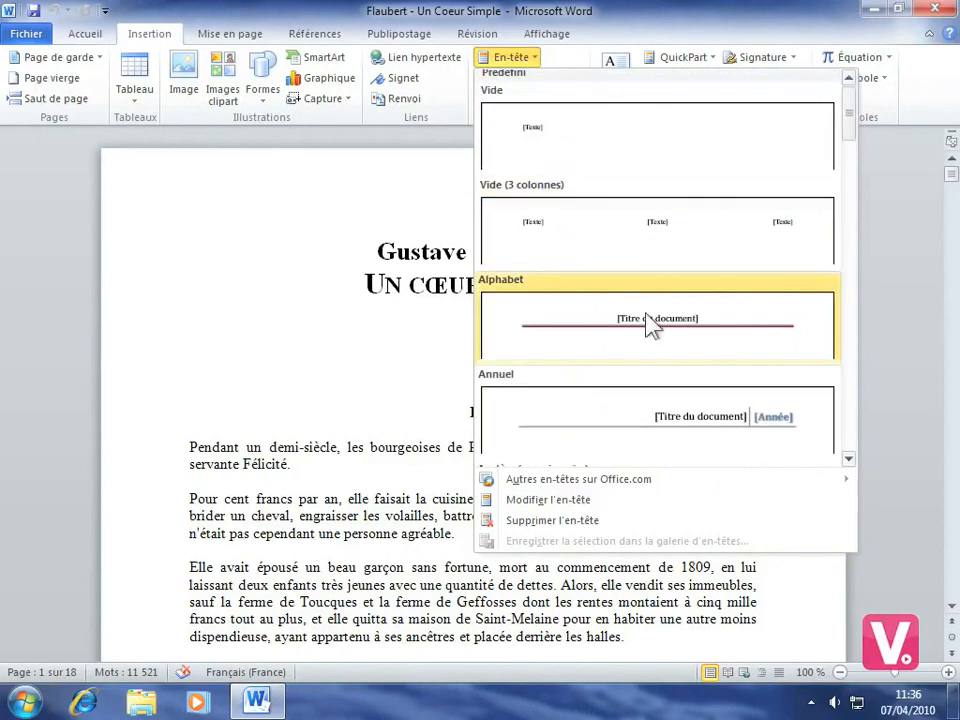
Step: Insert the Alphabet header titled 'Un Coeur simple' and close header editing
left_click(655, 338)
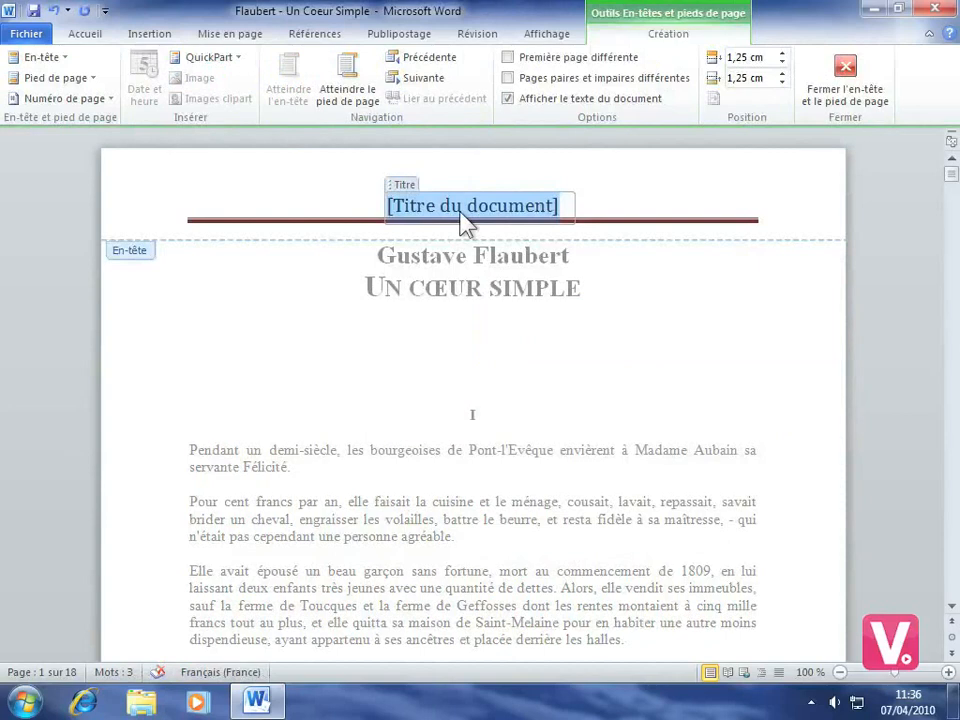
type("Un C")
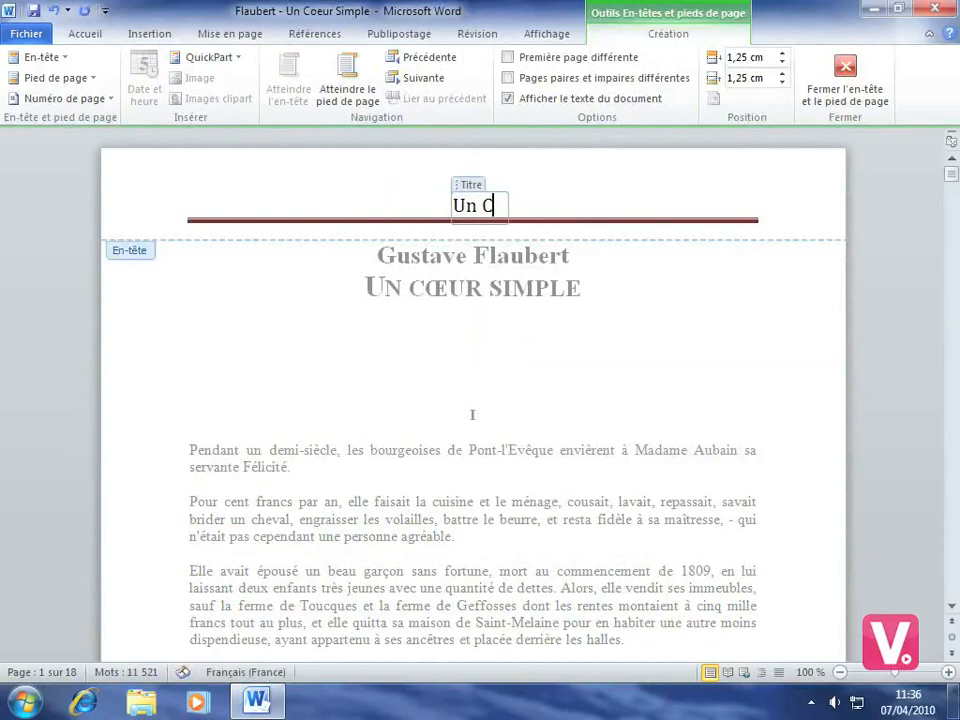
type("oeur s")
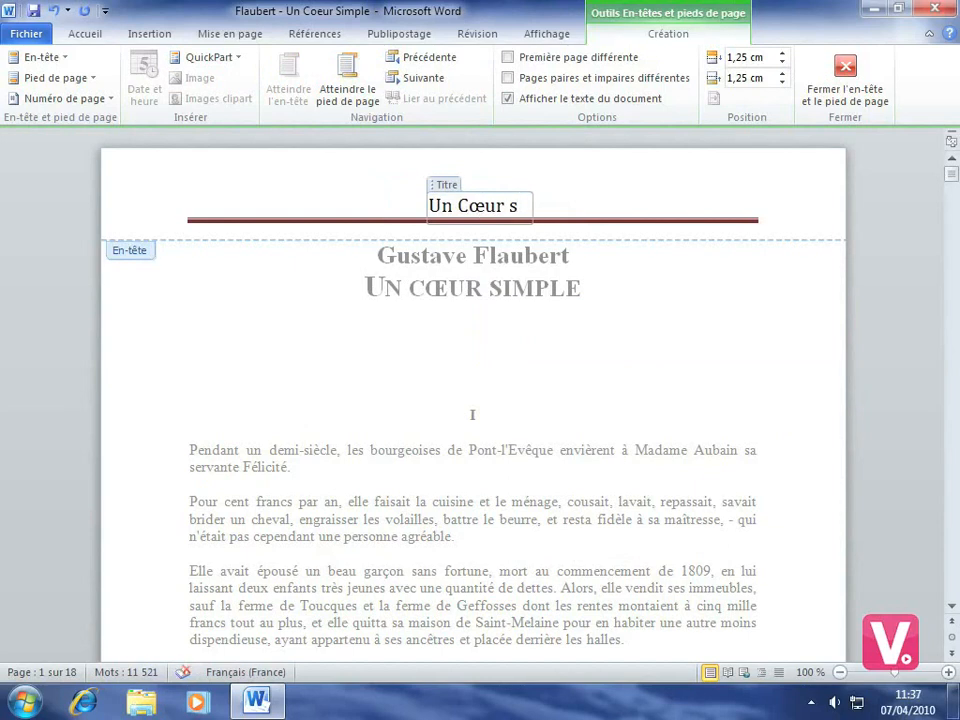
type("imple")
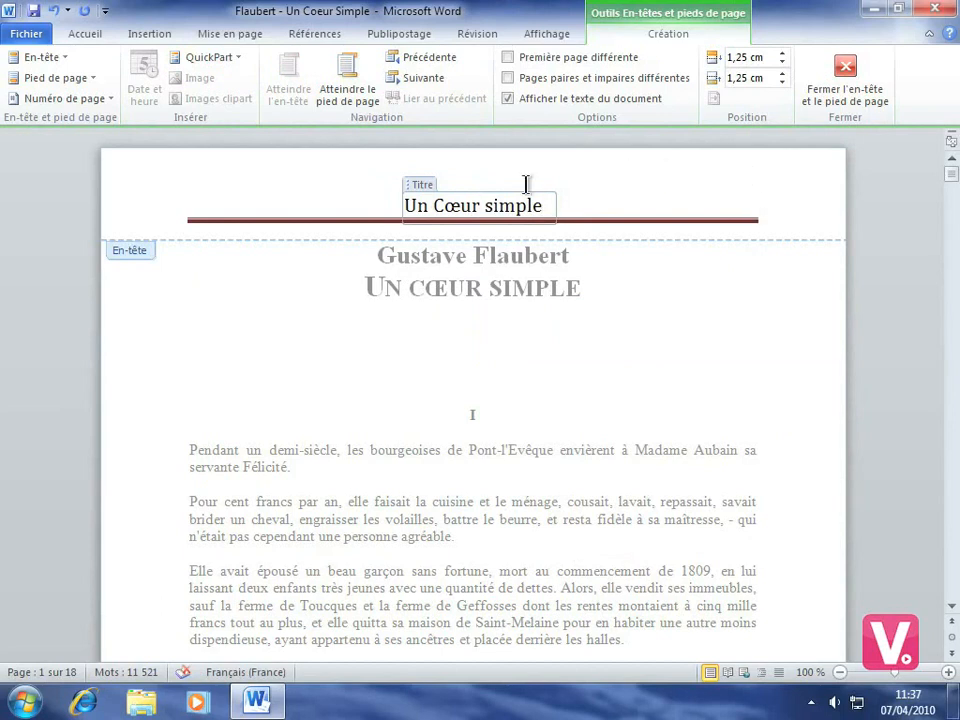
left_click(858, 88)
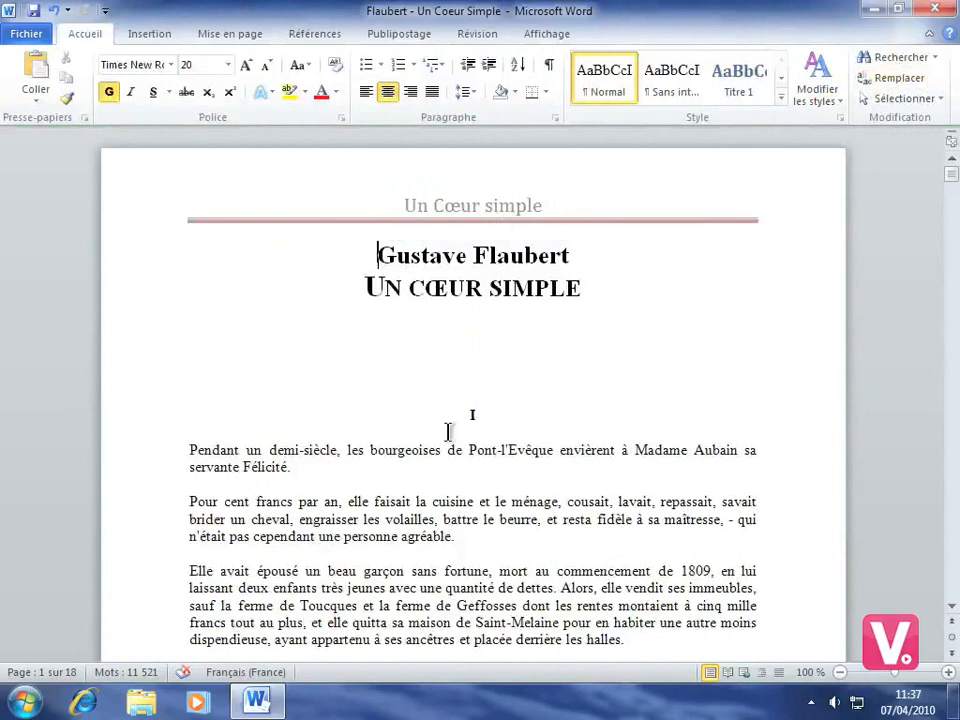
scroll(448, 431, "down", 8)
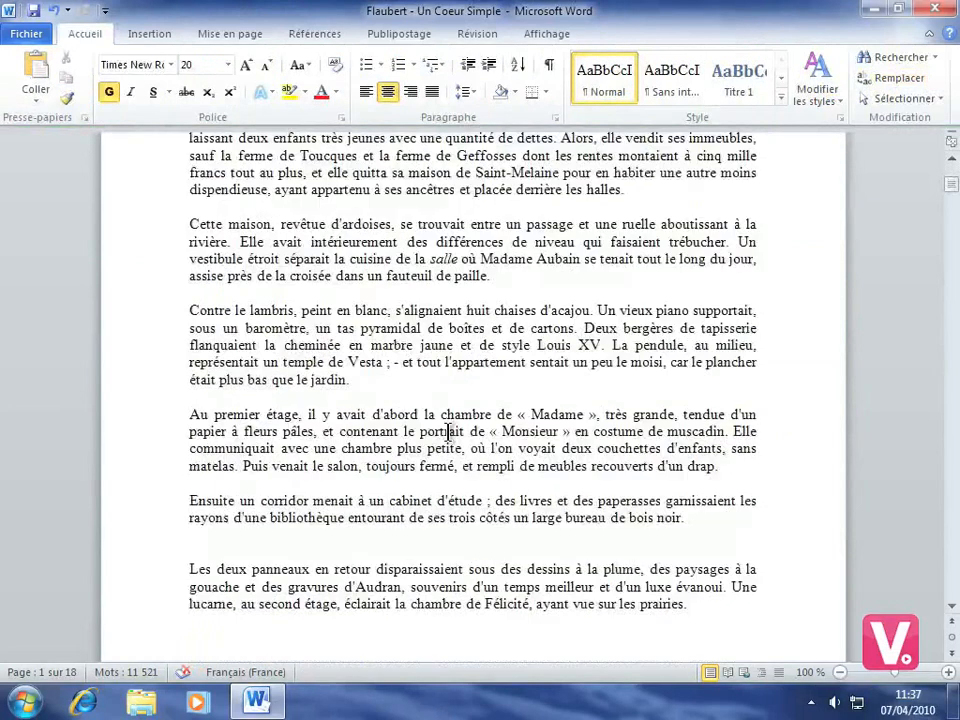
scroll(448, 431, "down", 9)
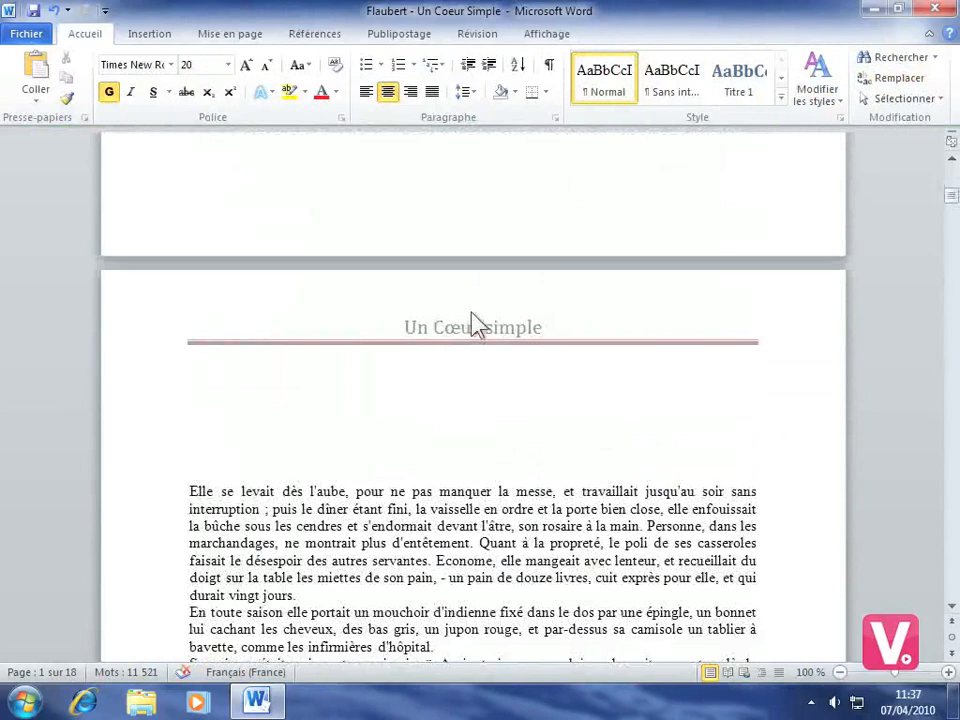
double_click(505, 330)
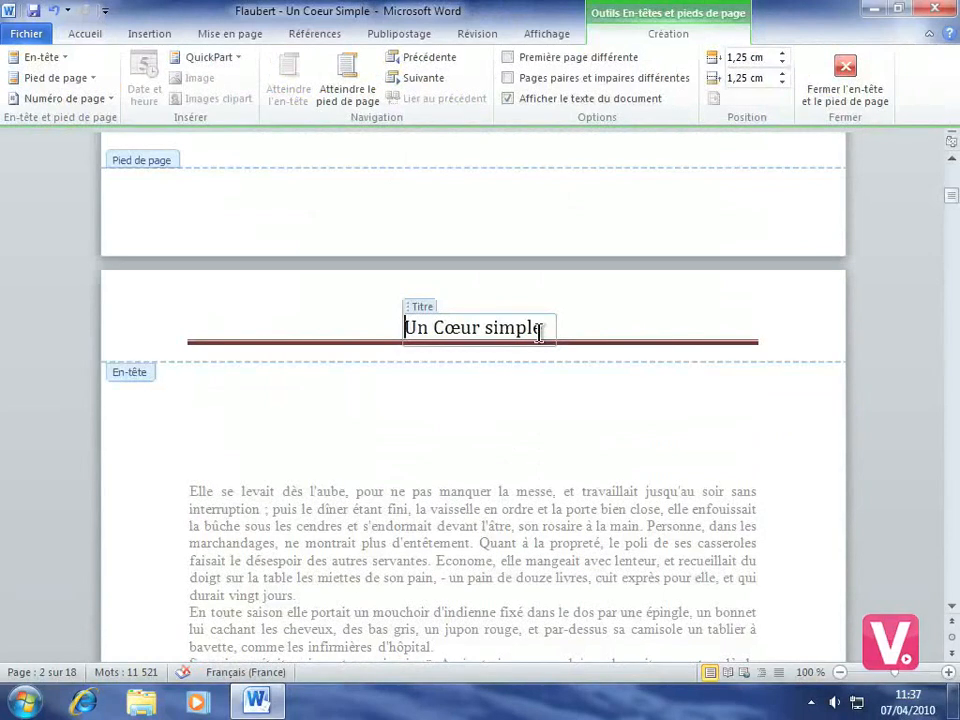
left_click(848, 84)
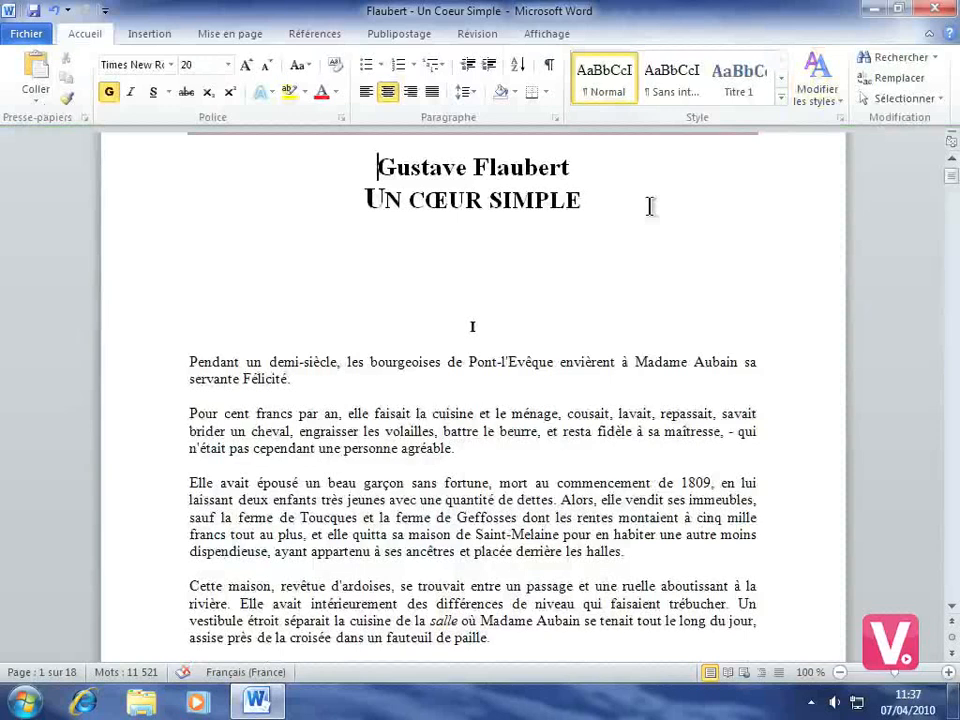
Step: Insert the Alphabet footer from the Insertion tab's Pied de page gallery
left_click(158, 36)
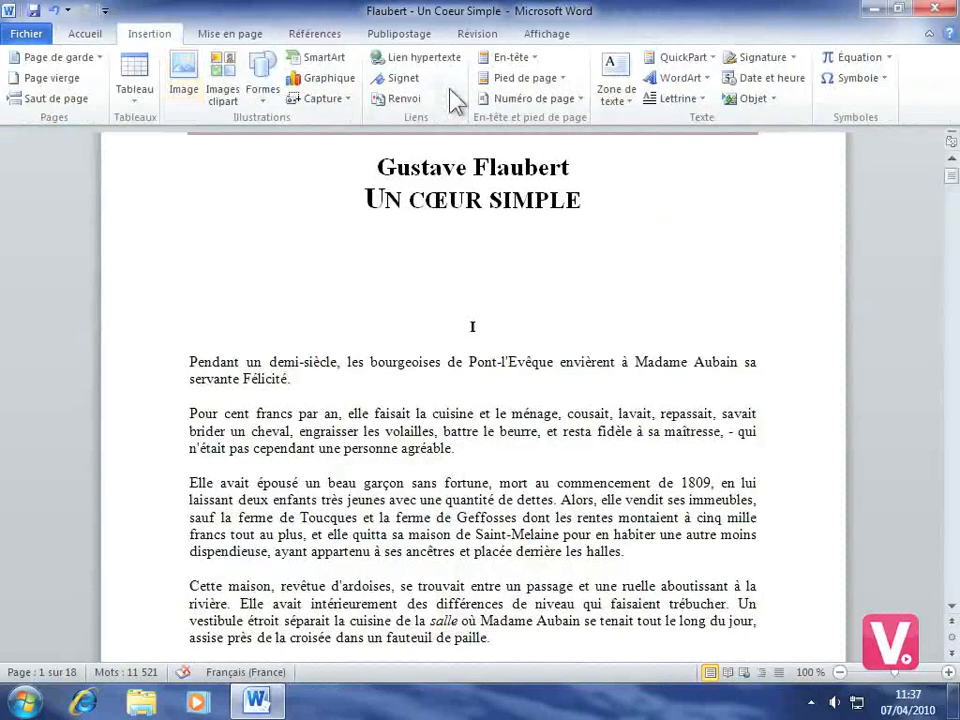
left_click(562, 84)
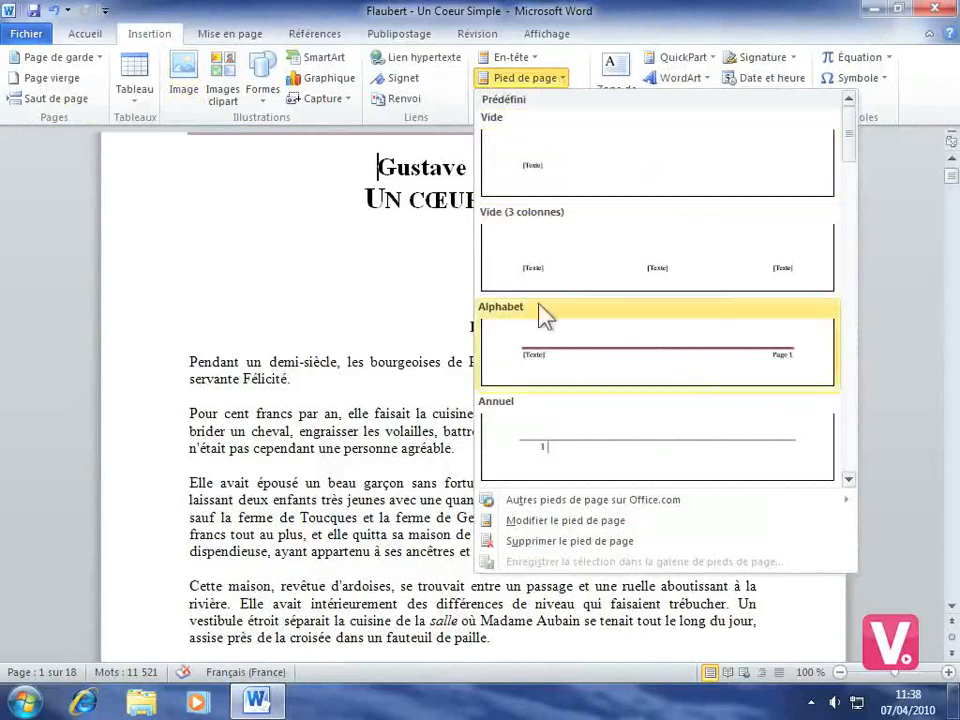
left_click(566, 364)
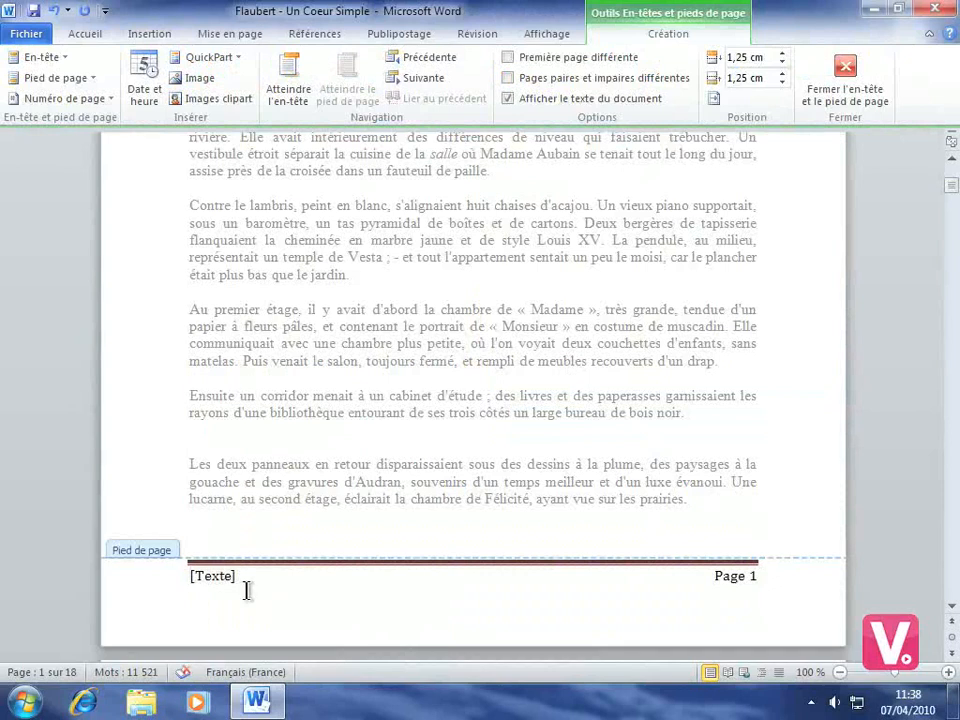
Step: Replace the footer's [Texte] placeholder with the author's name and close footer editing
left_click(210, 580)
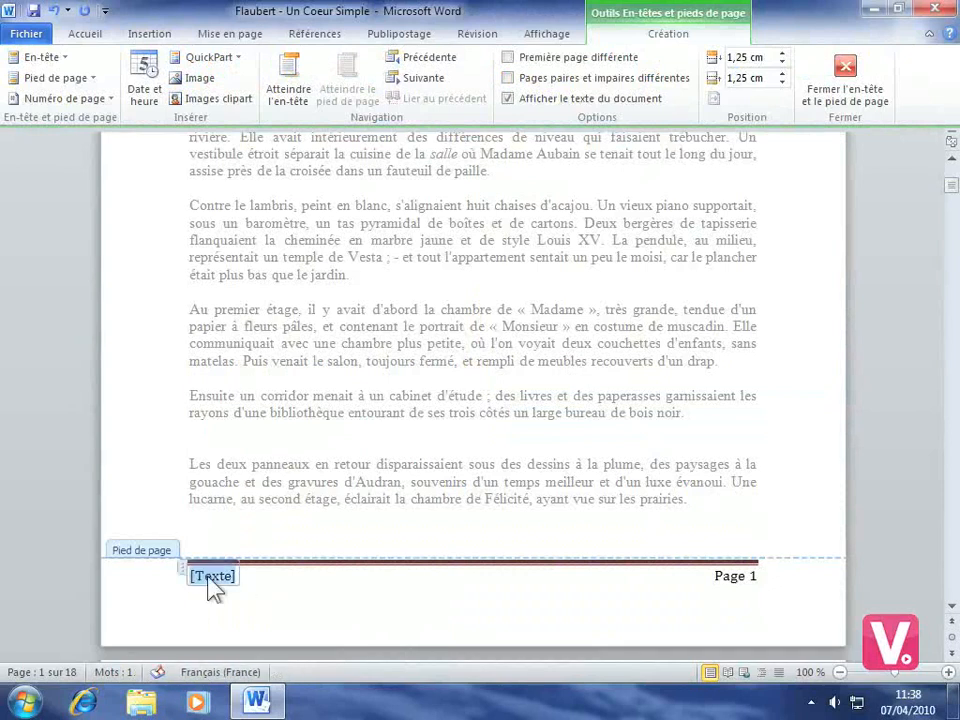
type("Morea")
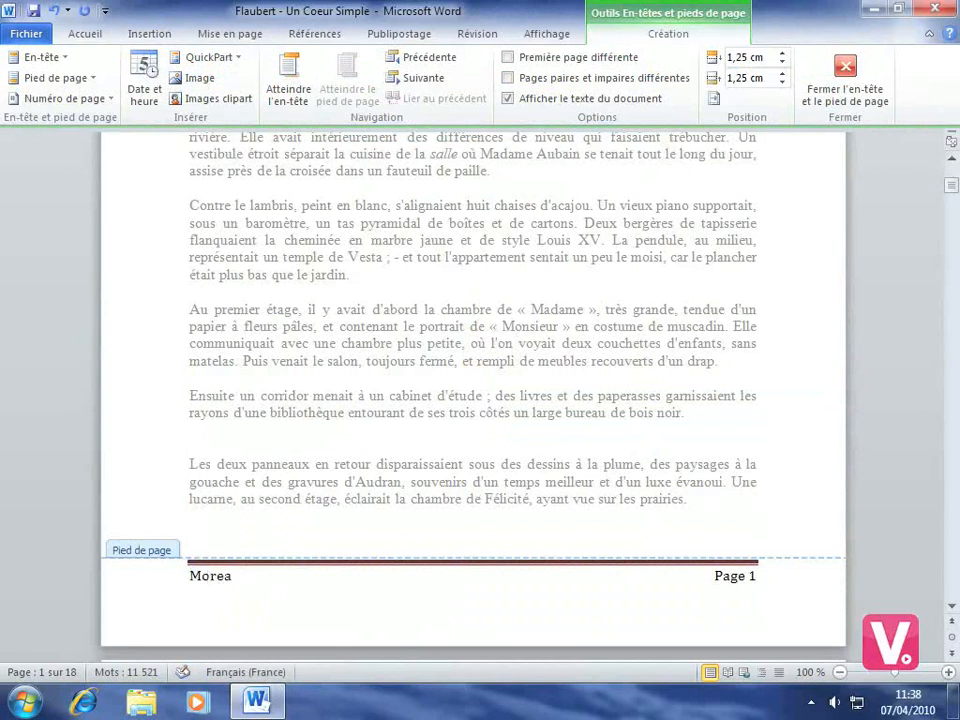
type("u Albert")
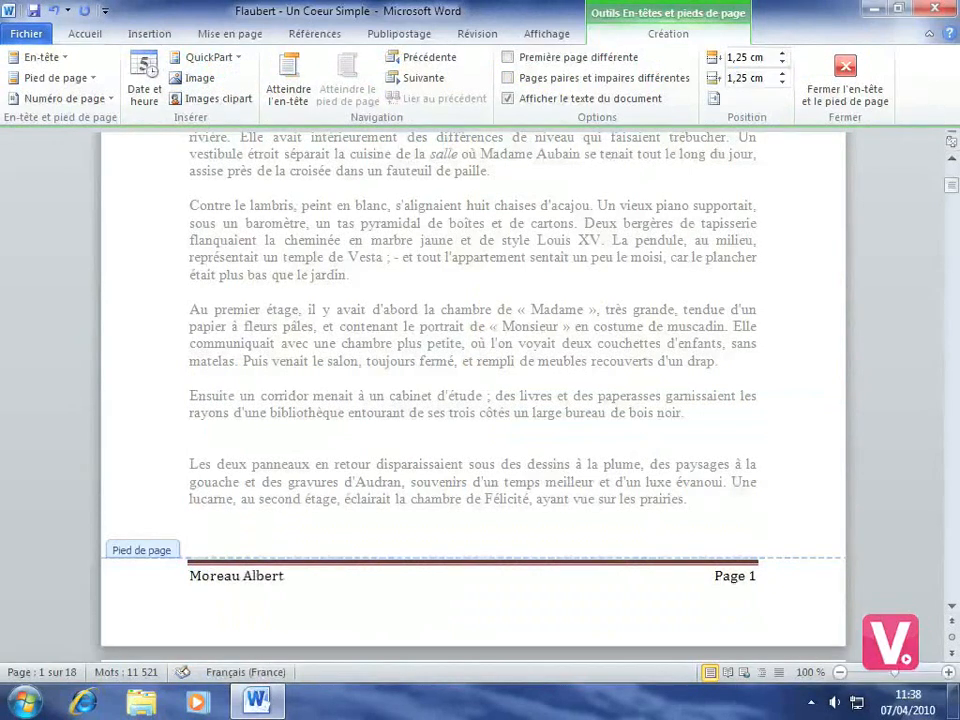
left_click(862, 94)
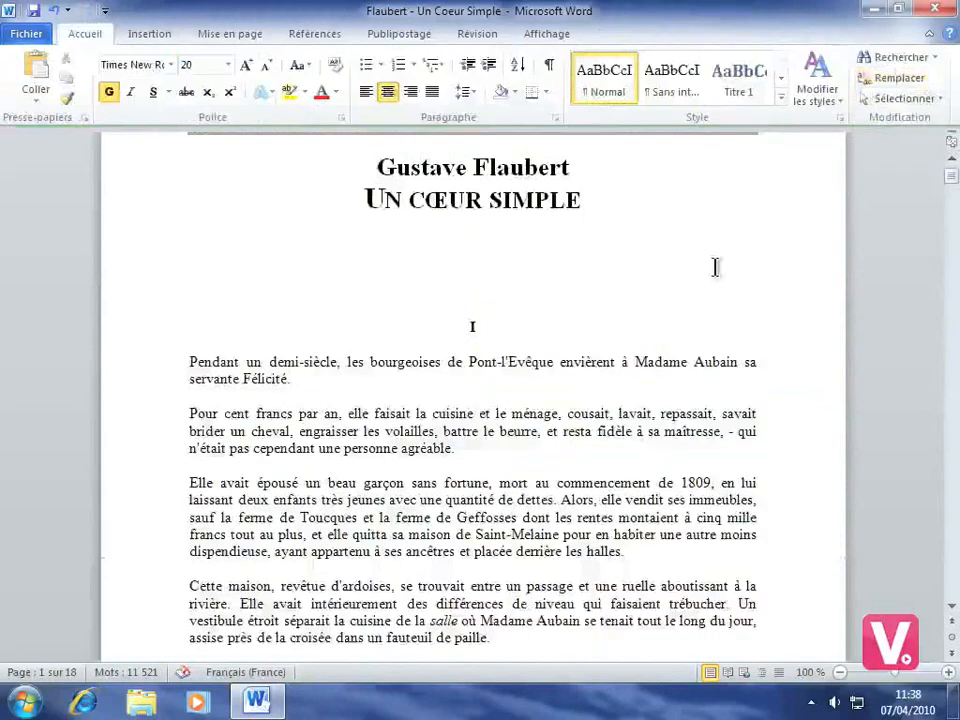
Step: Review headers and footers through the pages, then reopen the page 1 footer
scroll(715, 267, "up", 2)
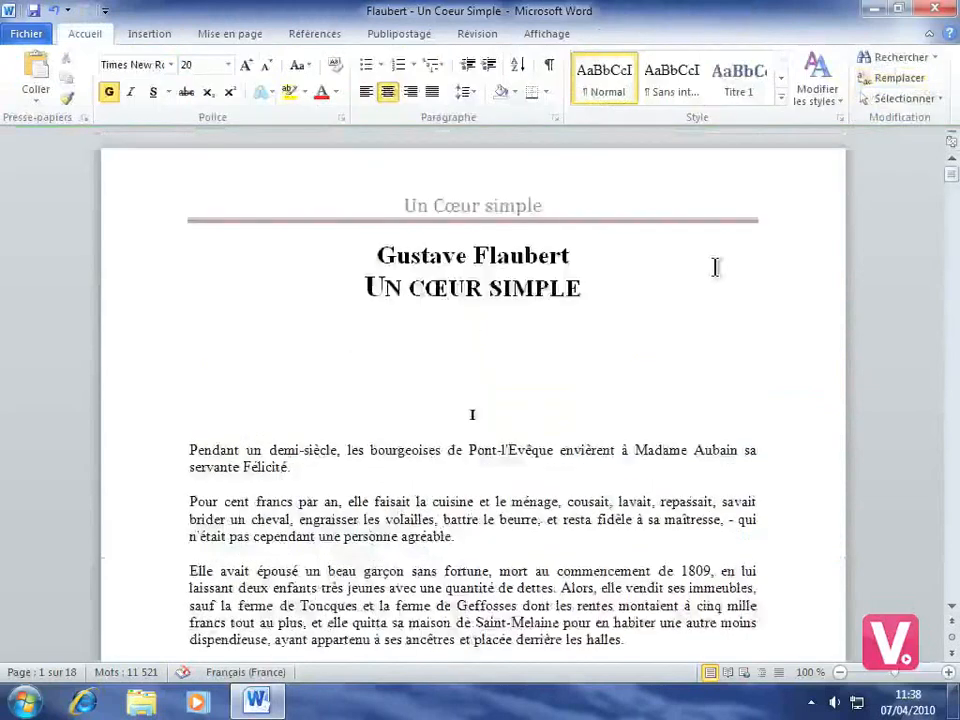
scroll(551, 440, "down", 10)
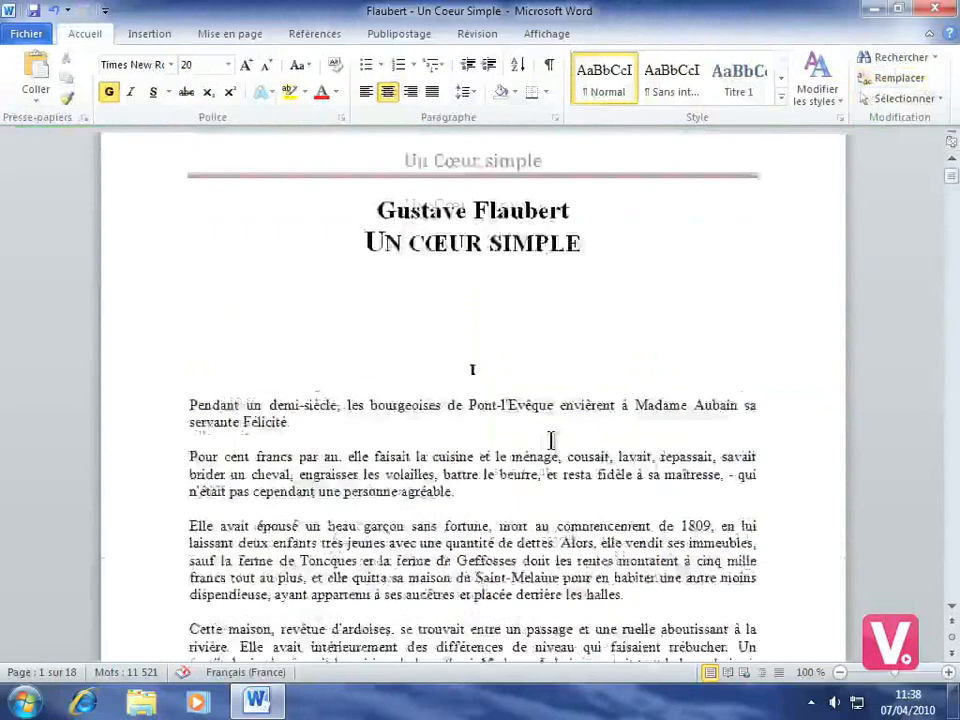
scroll(551, 440, "down", 3)
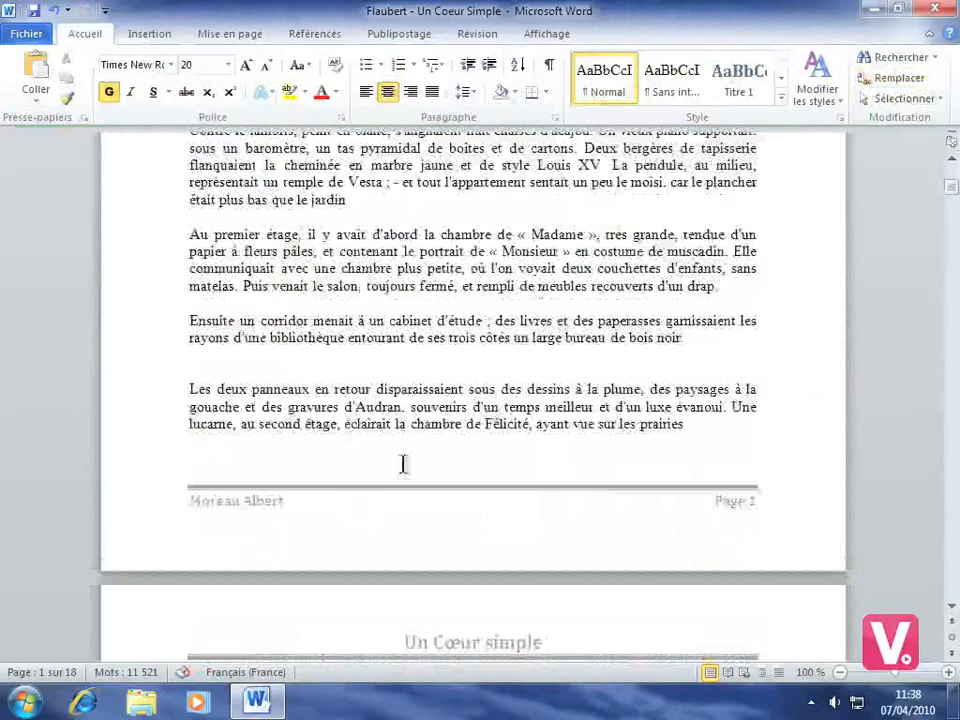
scroll(426, 430, "down", 3)
scroll(426, 440, "down", 7)
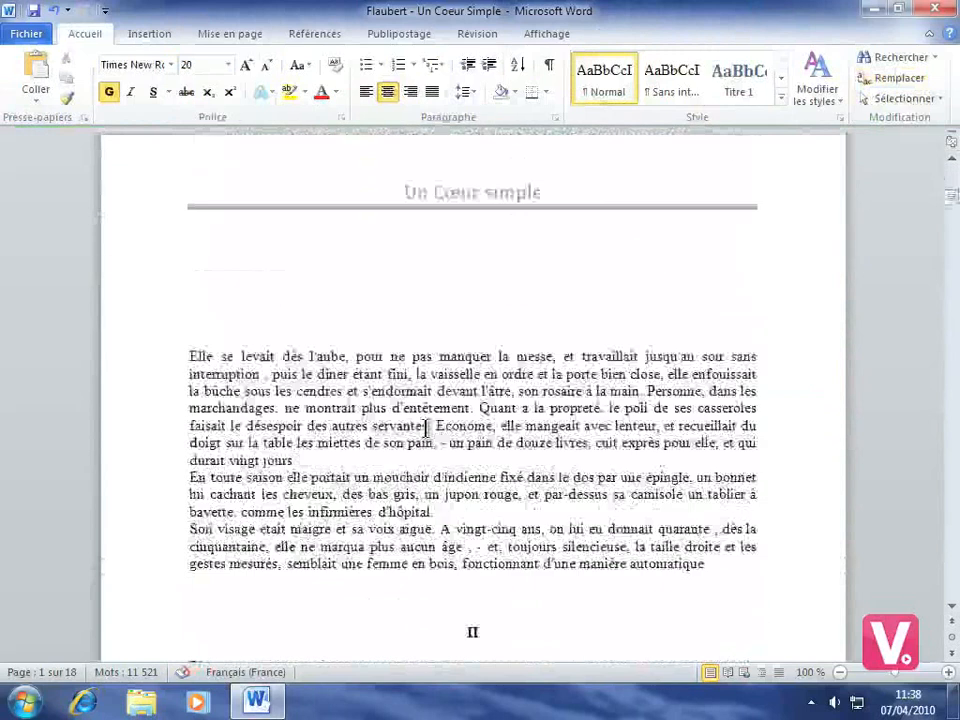
scroll(427, 428, "down", 9)
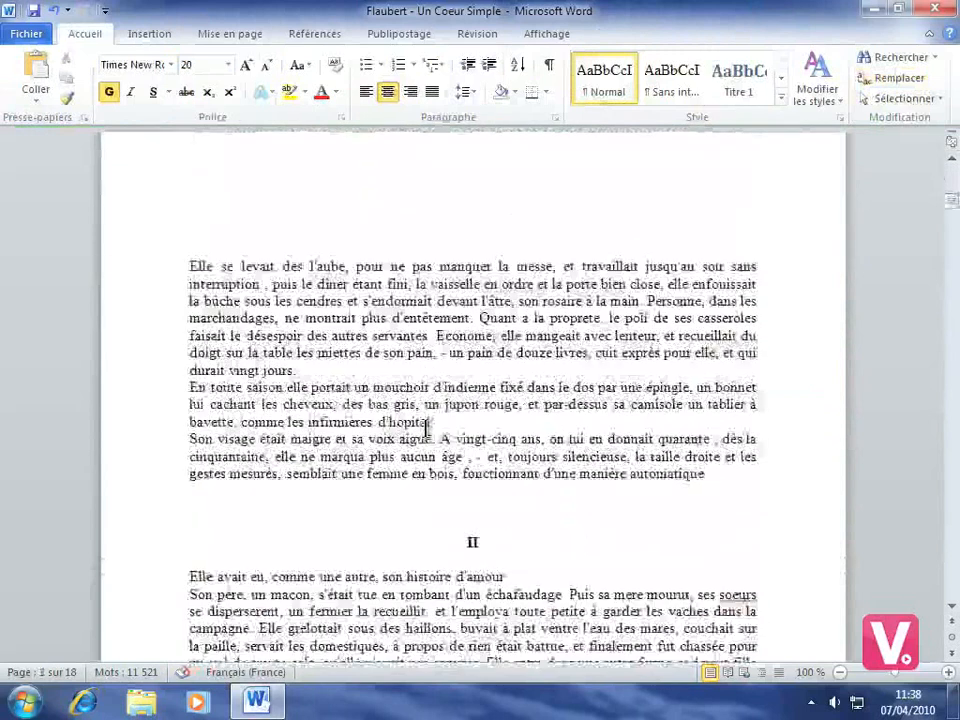
scroll(426, 428, "down", 3)
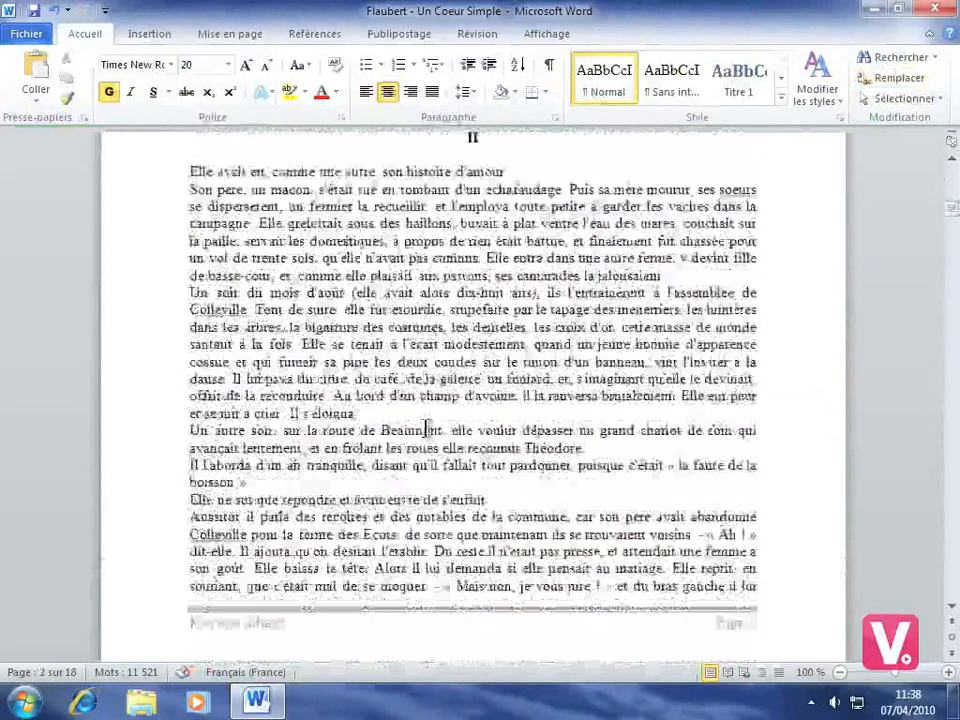
scroll(426, 428, "up", 1)
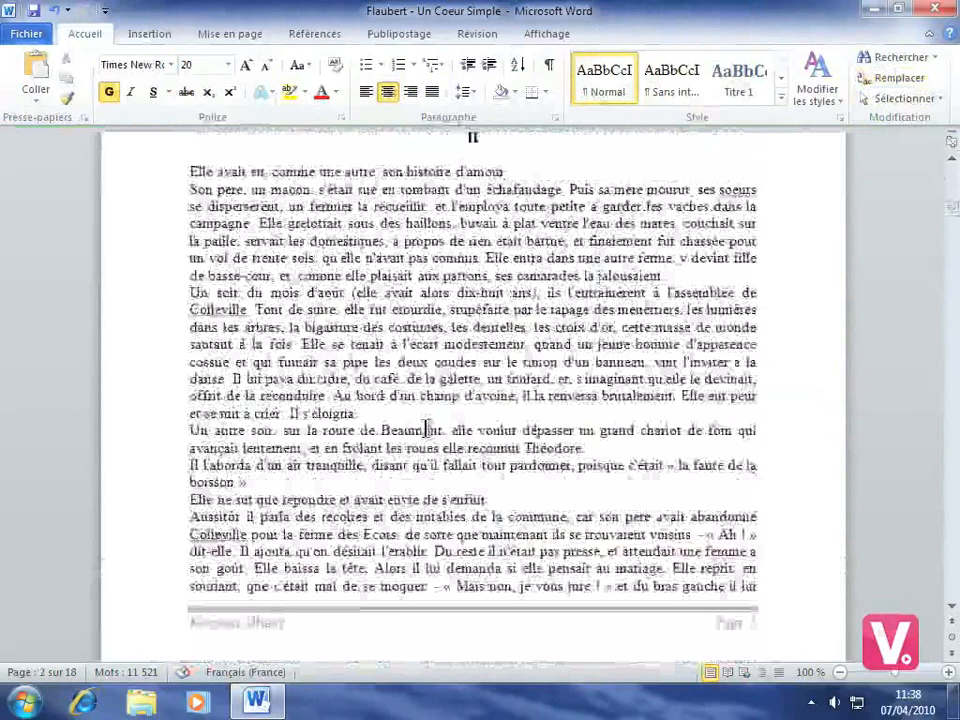
scroll(426, 428, "up", 11)
scroll(427, 428, "up", 10)
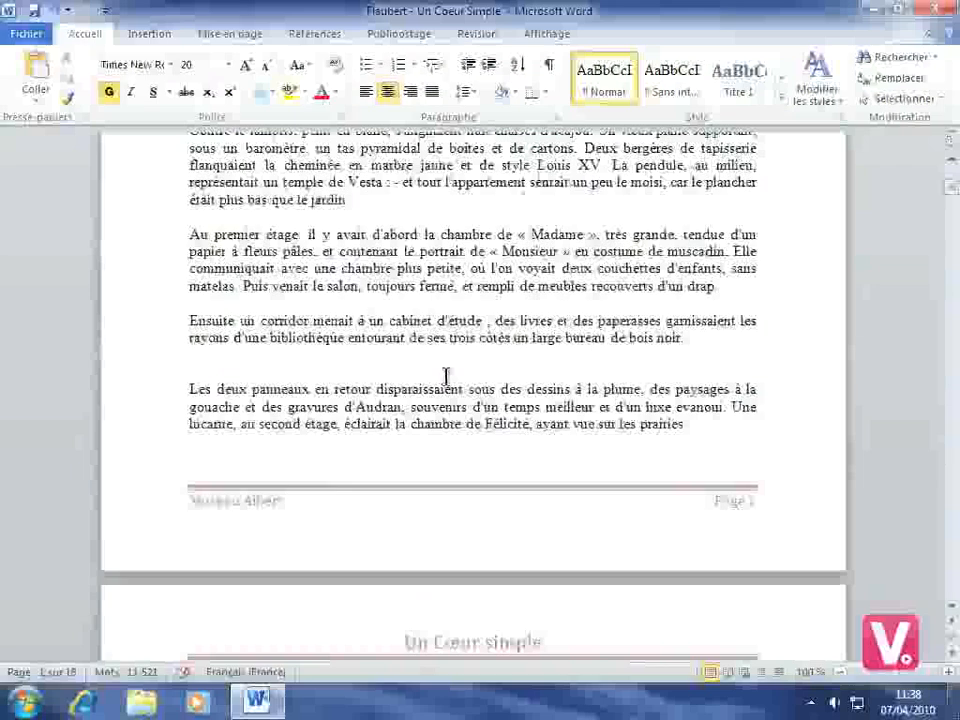
double_click(369, 504)
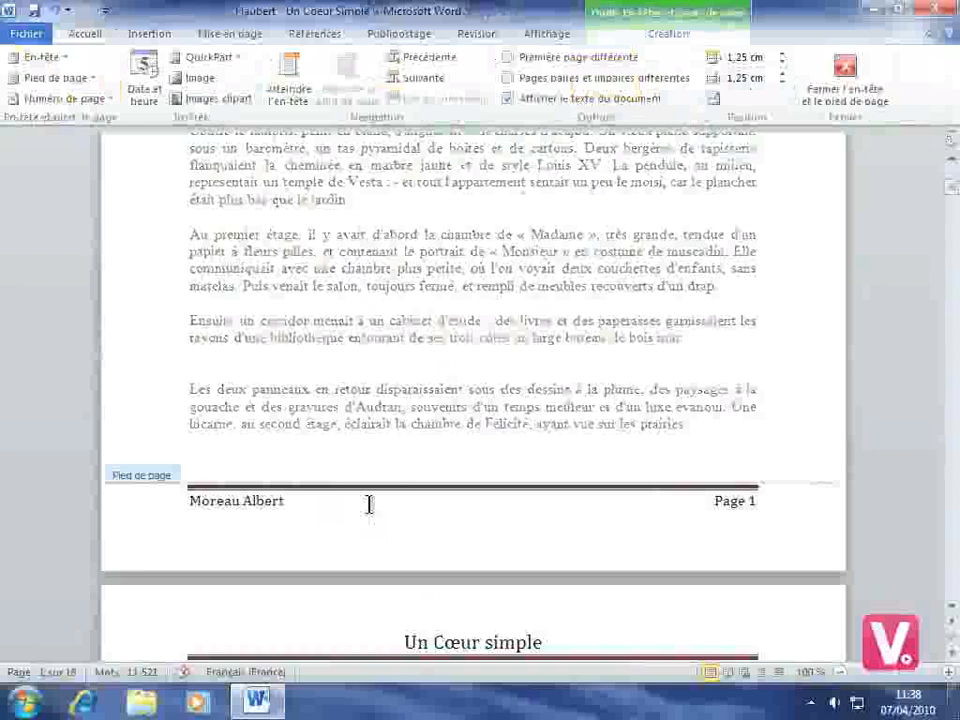
Step: Add the date 07/04/2010 after the author's name in the footer, then move to the header
left_click(364, 504)
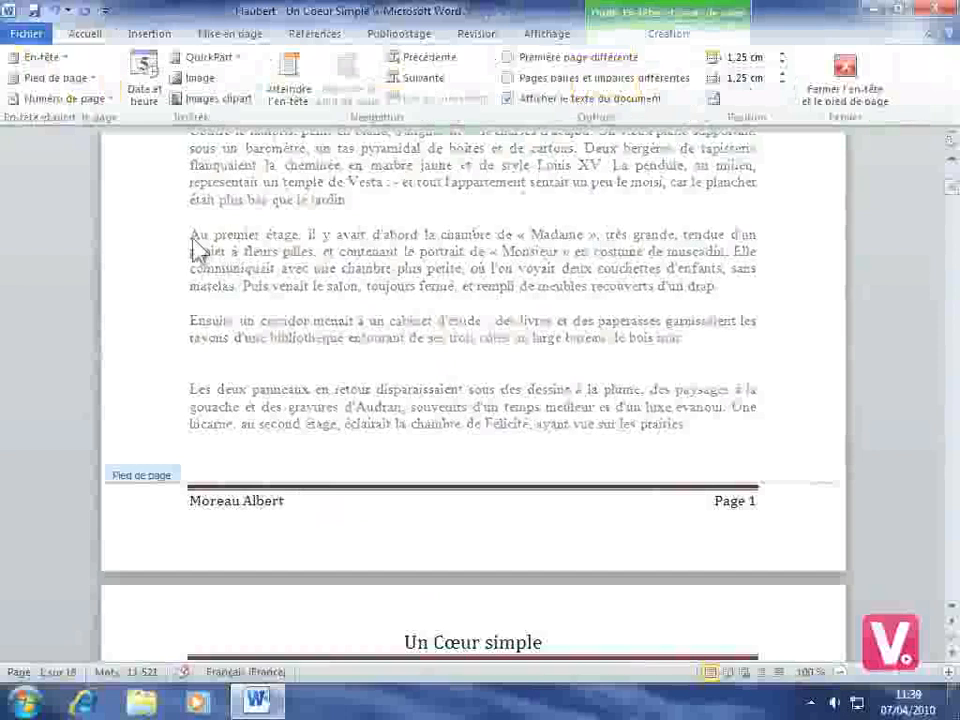
left_click(143, 90)
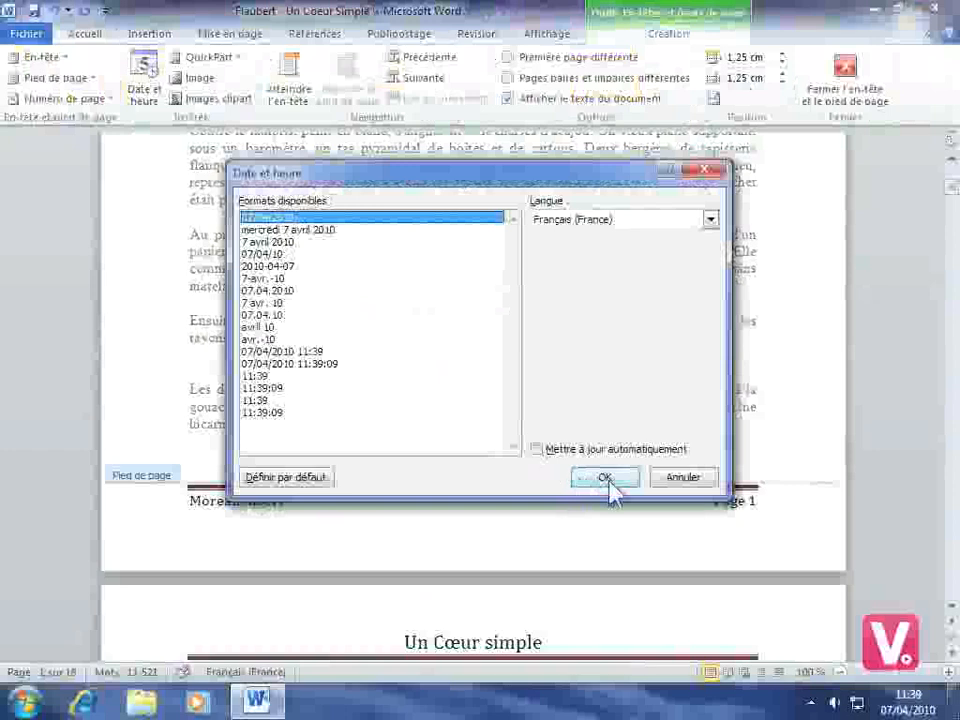
left_click(606, 478)
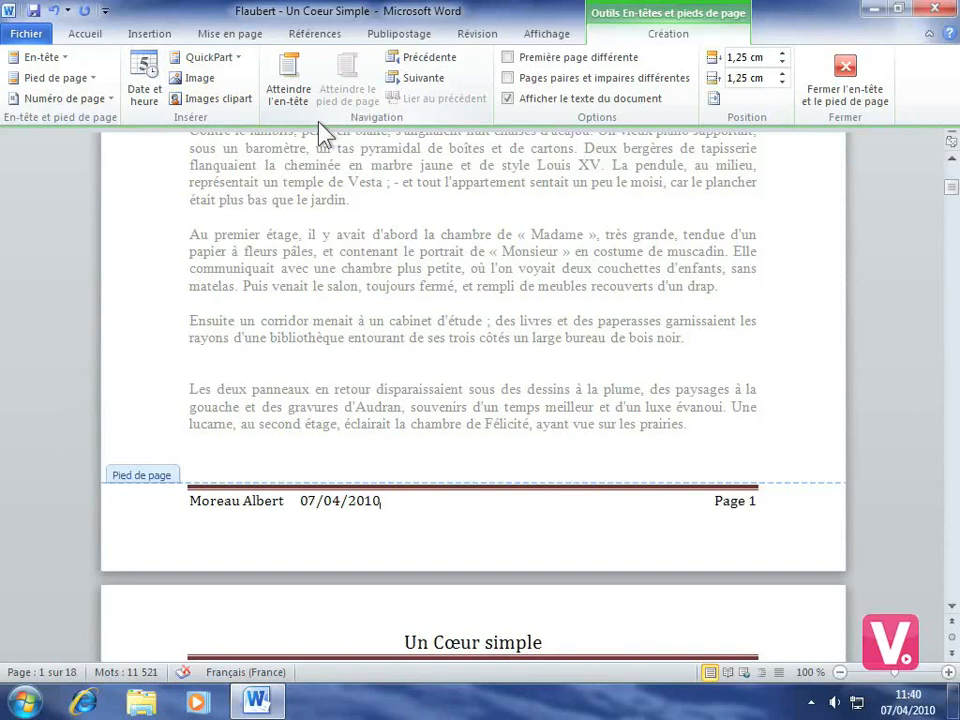
left_click(288, 100)
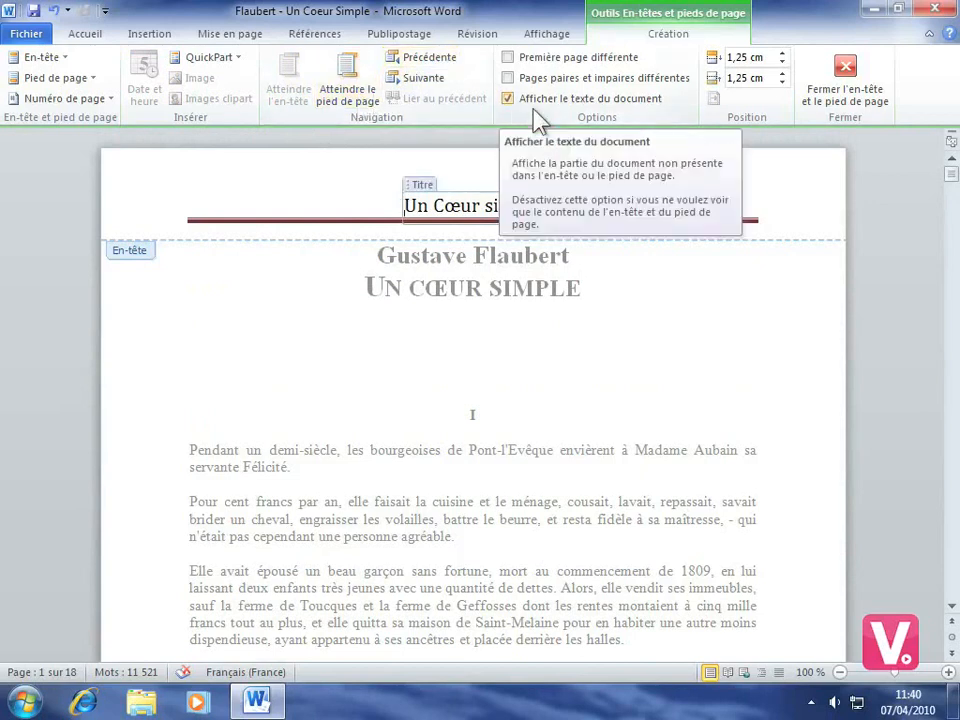
Step: Turn on Première page différente and confirm page 2 still shows the 'Un Coeur simple' header
left_click(509, 59)
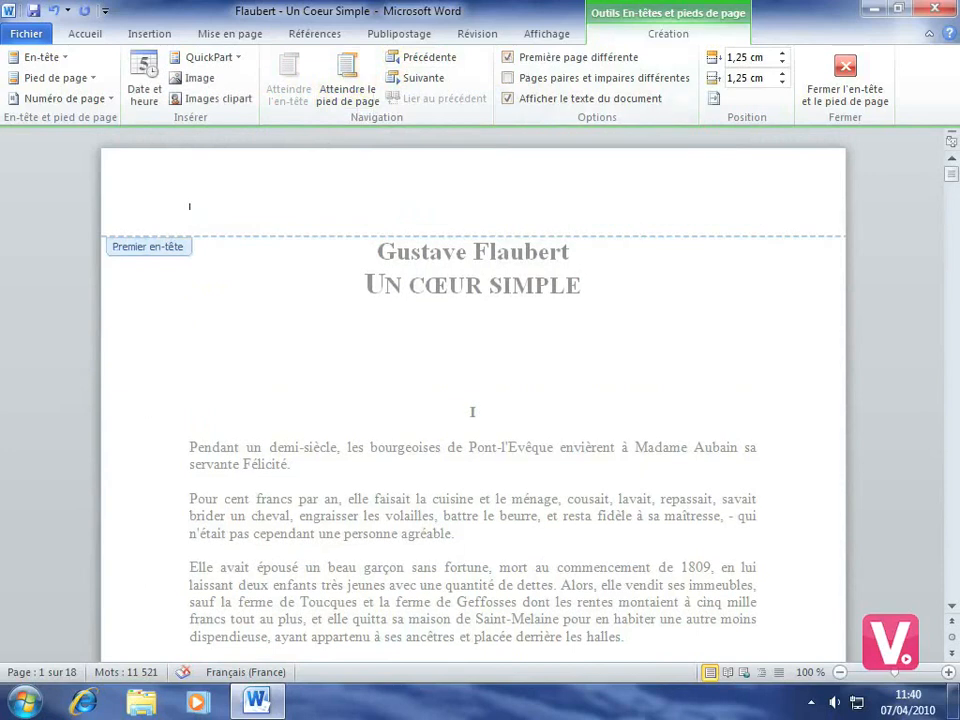
scroll(504, 246, "down", 10)
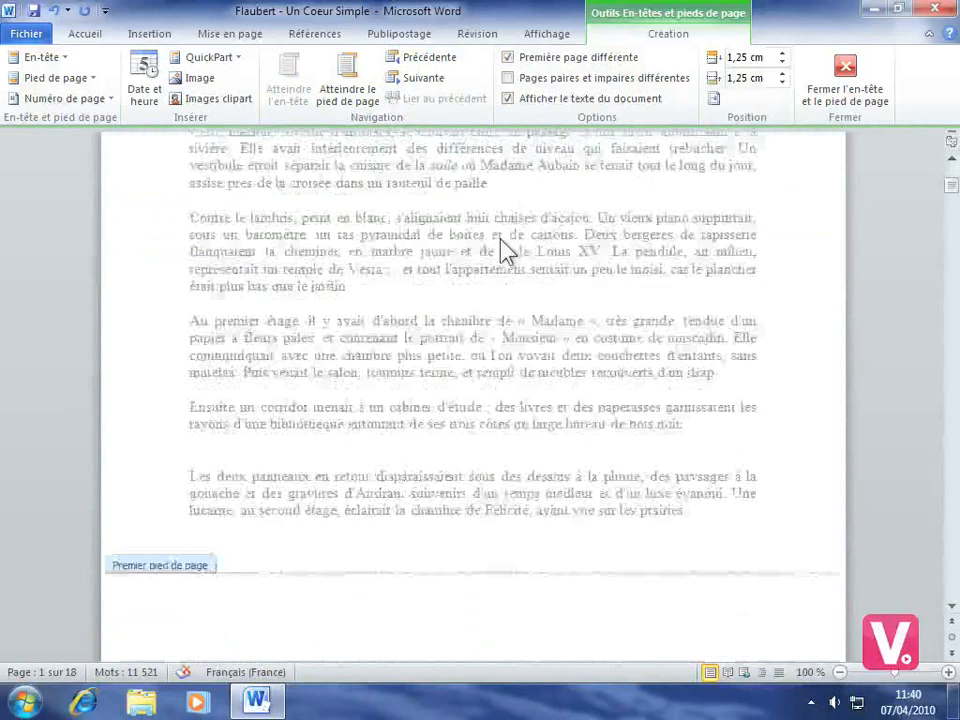
scroll(471, 471, "down", 3)
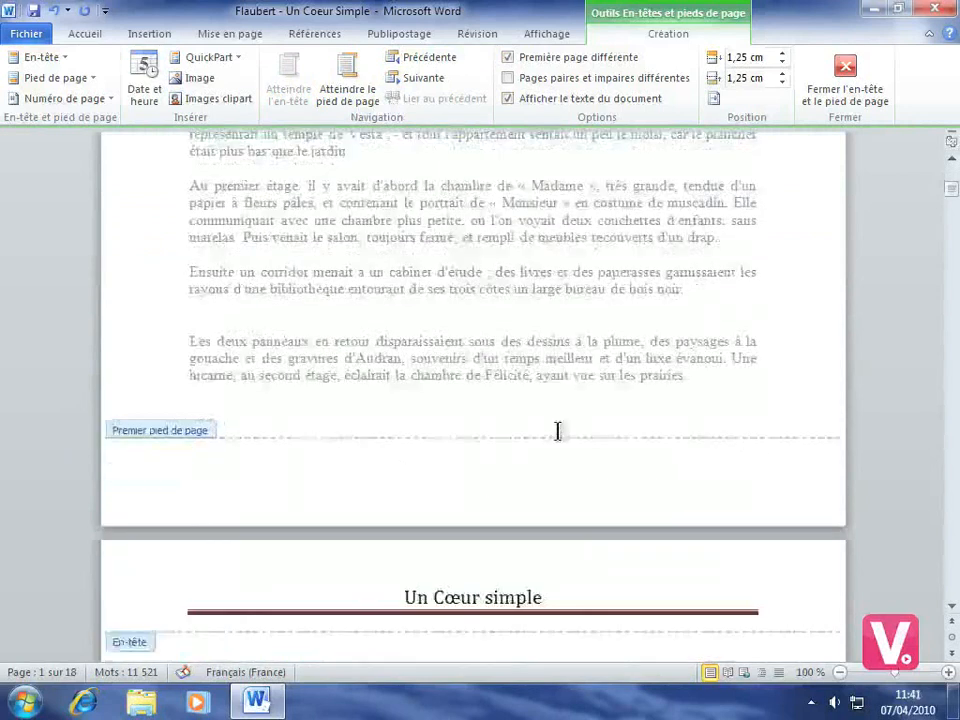
scroll(558, 431, "down", 5)
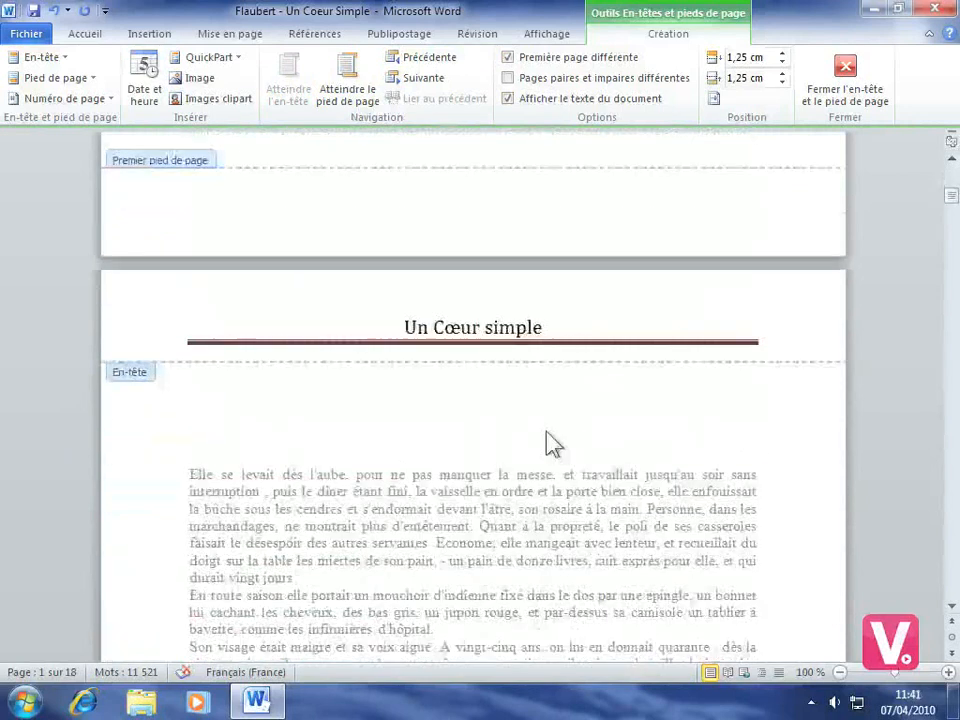
scroll(548, 442, "down", 3)
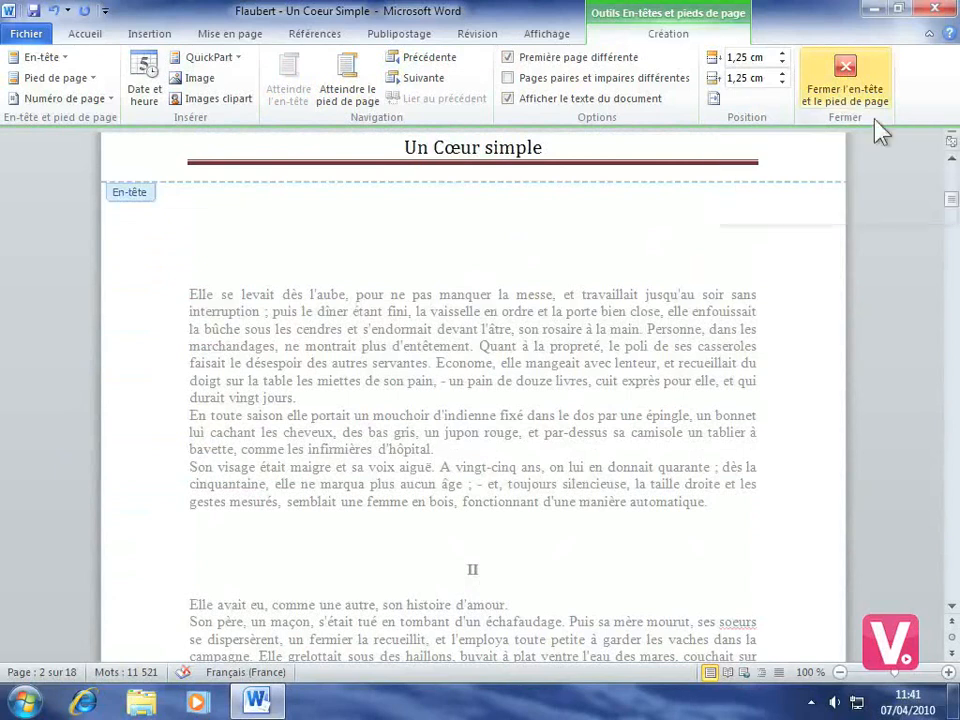
Step: Double-click the page 1 body text to exit header and footer editing
double_click(443, 335)
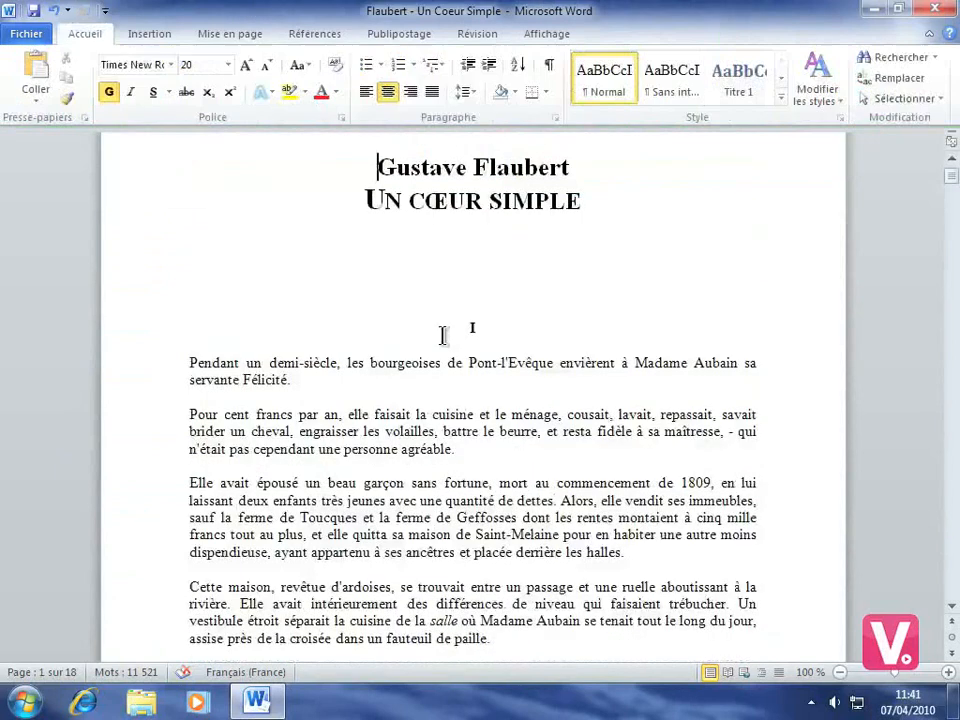